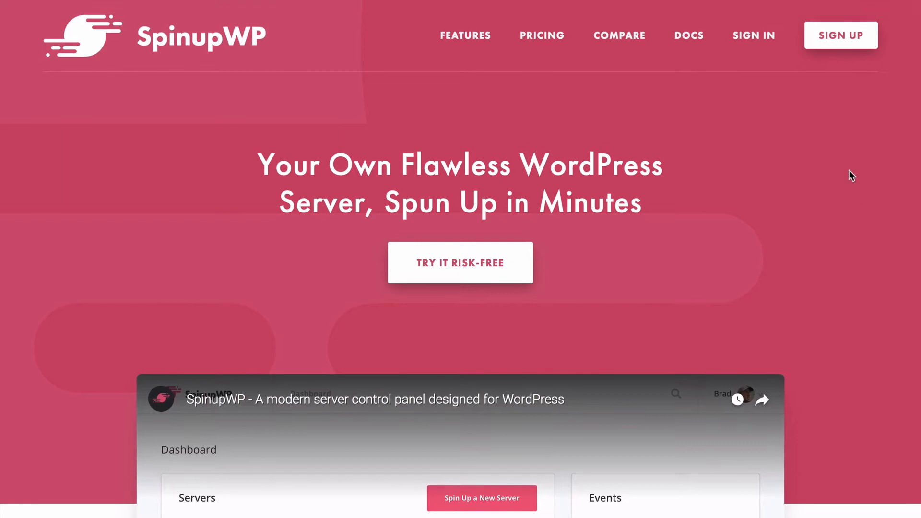
scroll(849, 171, "down", 10)
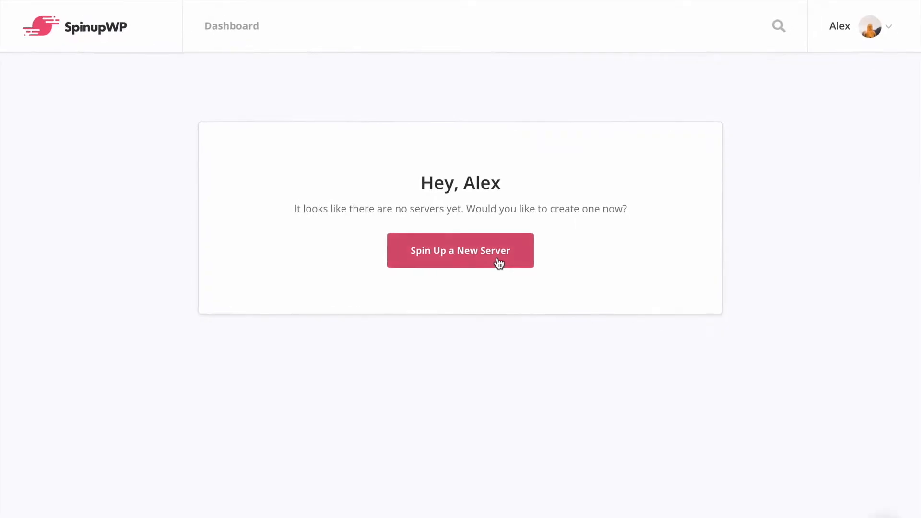
- Start a new server on DigitalOcean and authorize the provider with the API token copied from the DigitalOcean account
left_click(499, 263)
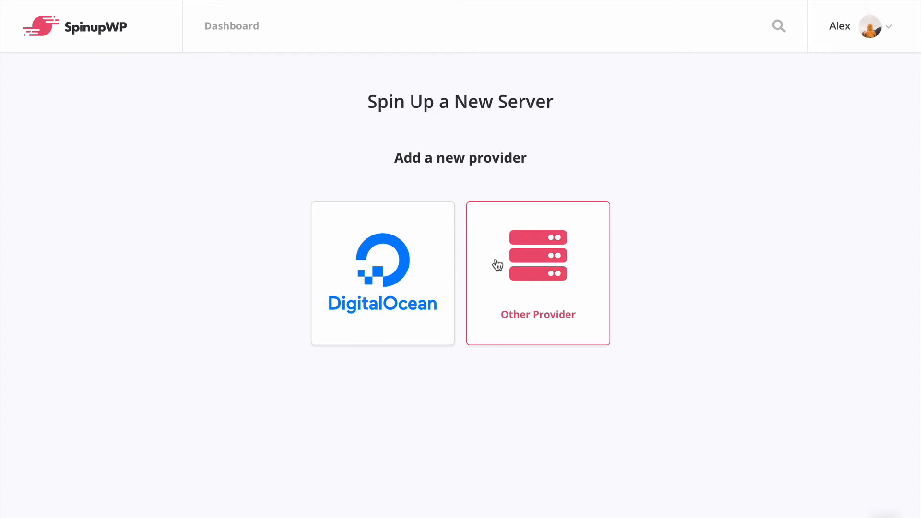
left_click(442, 264)
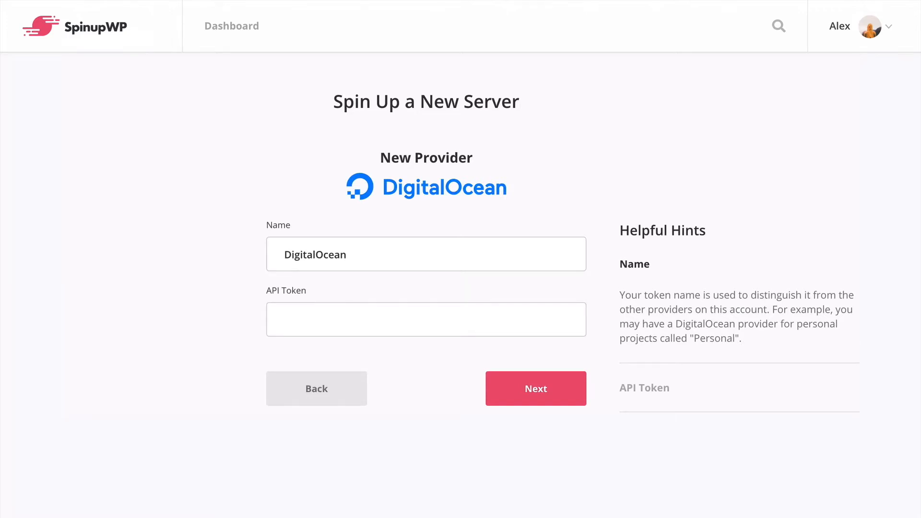
key("Tab")
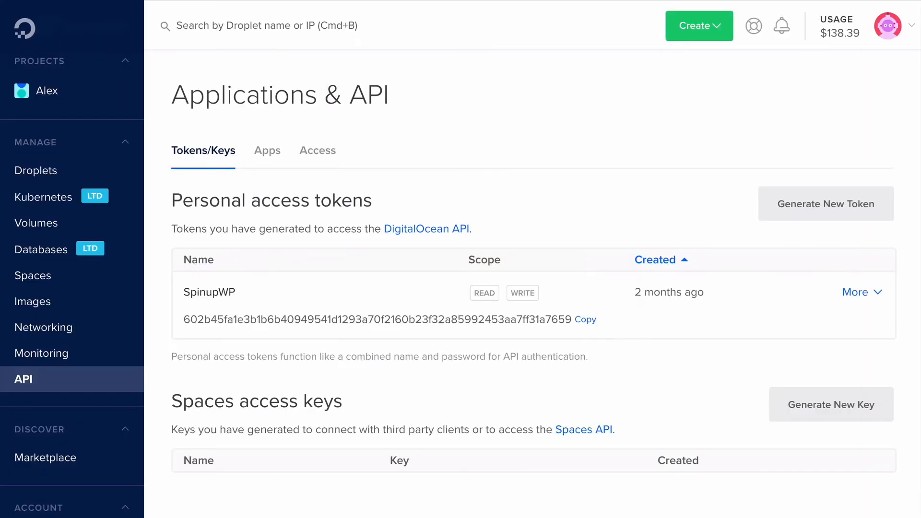
left_click(592, 322)
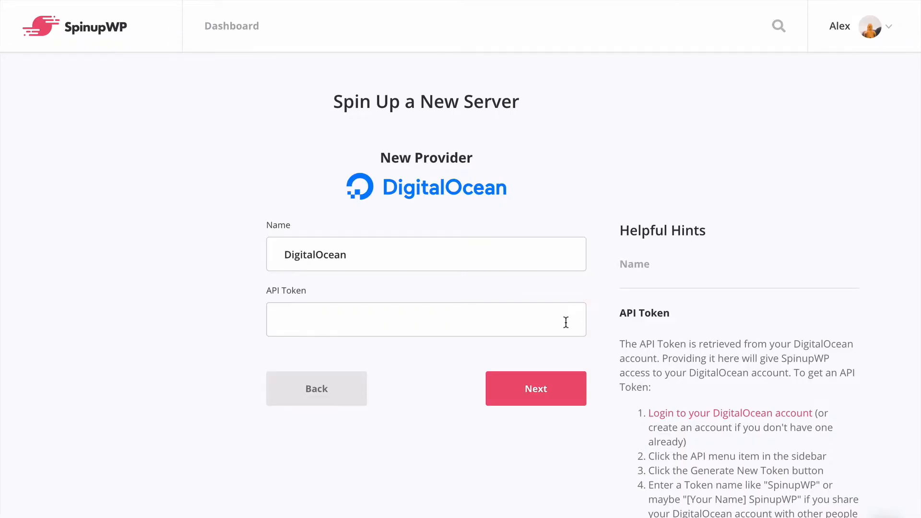
left_click(565, 322)
key("super+v")
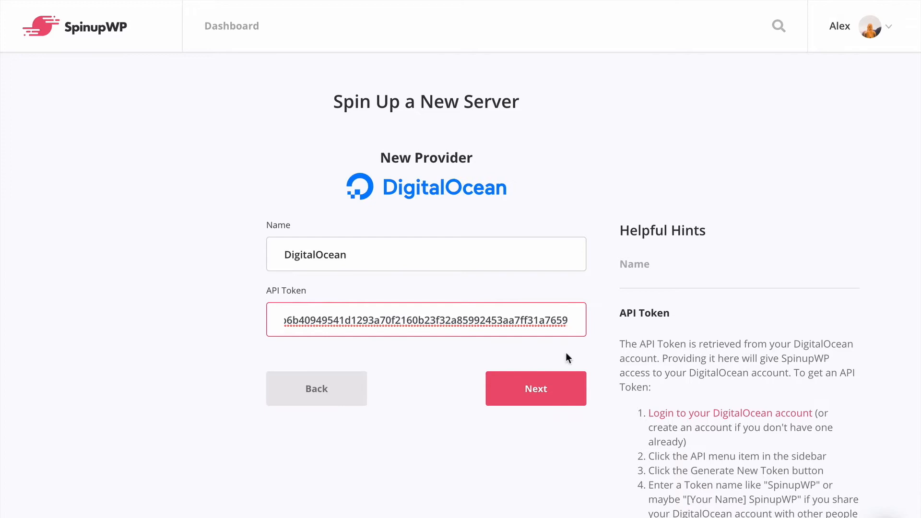
left_click(558, 381)
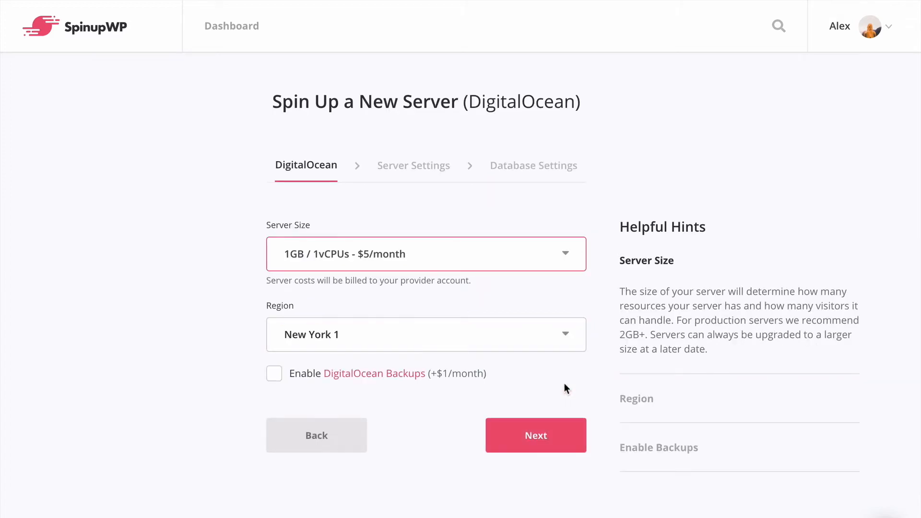
- Set the server size to 2GB / 1vCPUs - $10/month and the hostname to acmepublishing.com
left_click(474, 262)
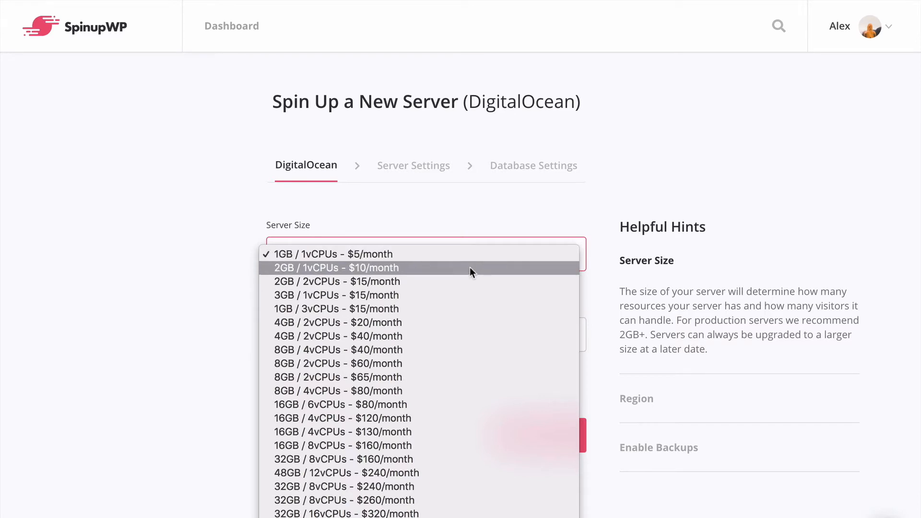
left_click(470, 267)
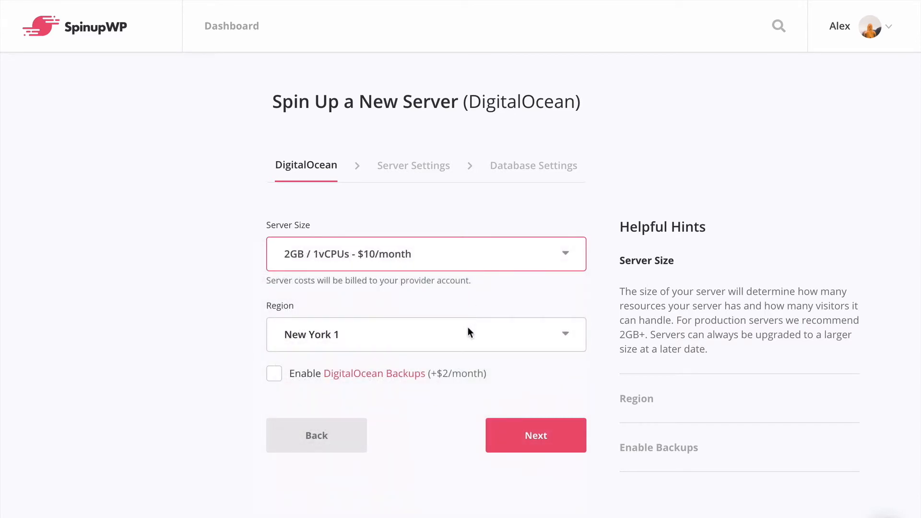
left_click(544, 427)
type("acmepublishing.com")
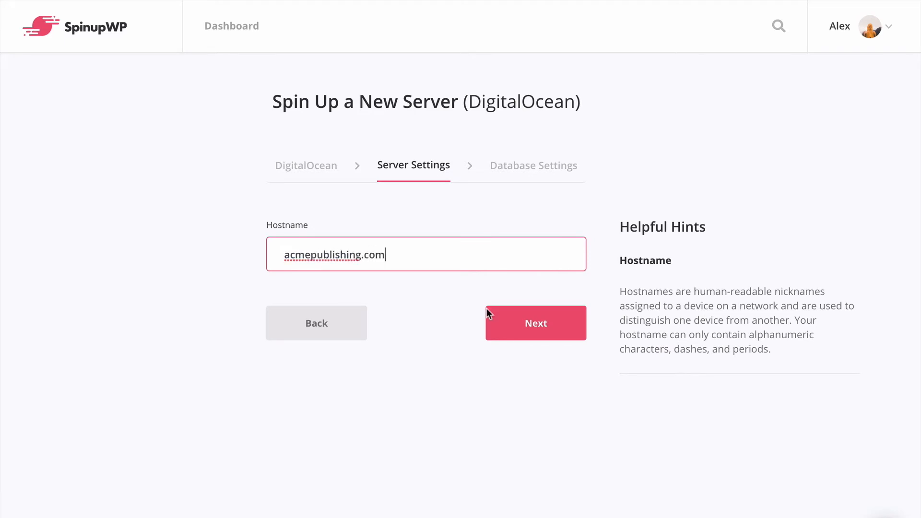
left_click(527, 323)
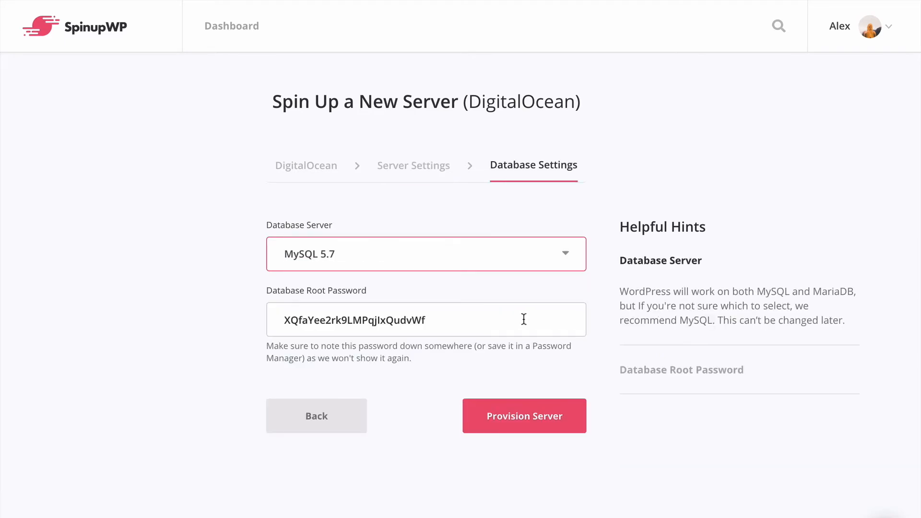
- Choose MySQL 5.7 as the database server and provision the server
left_click(387, 265)
left_click(392, 256)
left_click(533, 414)
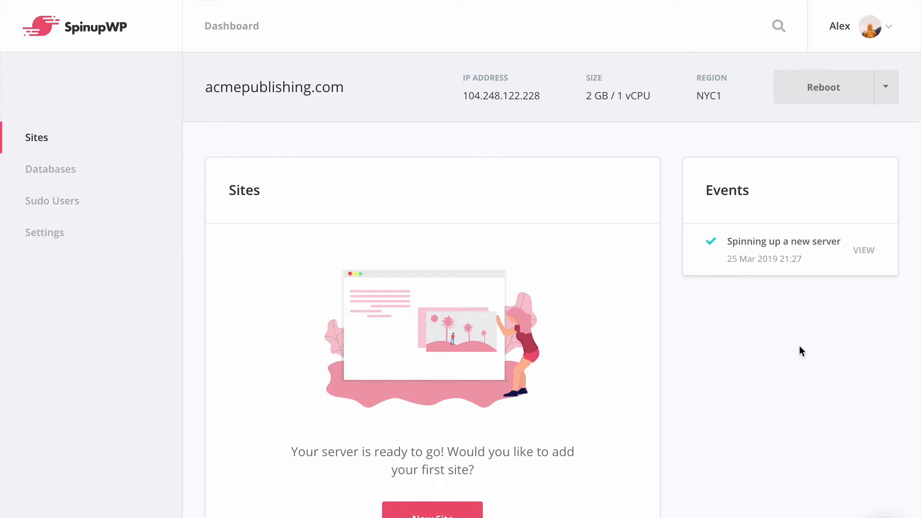
- Start a new site on the server with the domain acmepublishing.com and skip the DNS verification
scroll(543, 468, "down", 2)
left_click(437, 468)
type("ac")
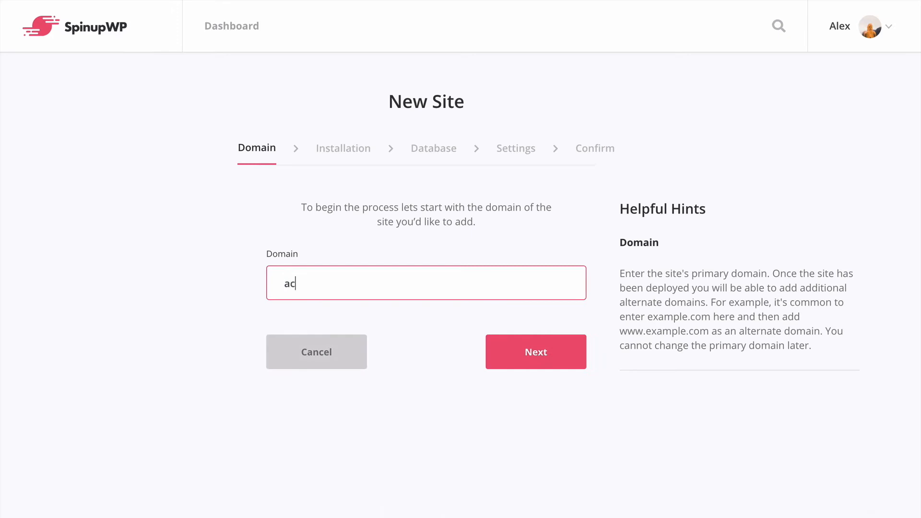
type("mepublishing.com")
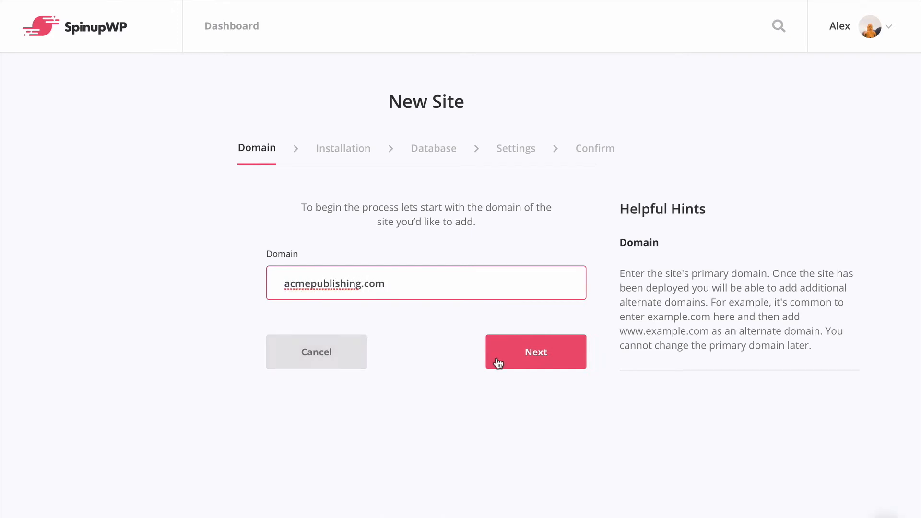
left_click(530, 353)
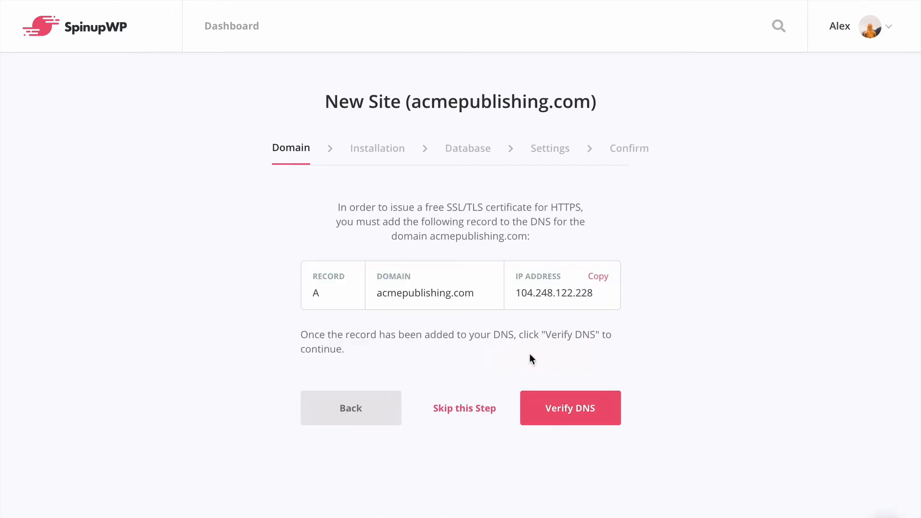
left_click(488, 411)
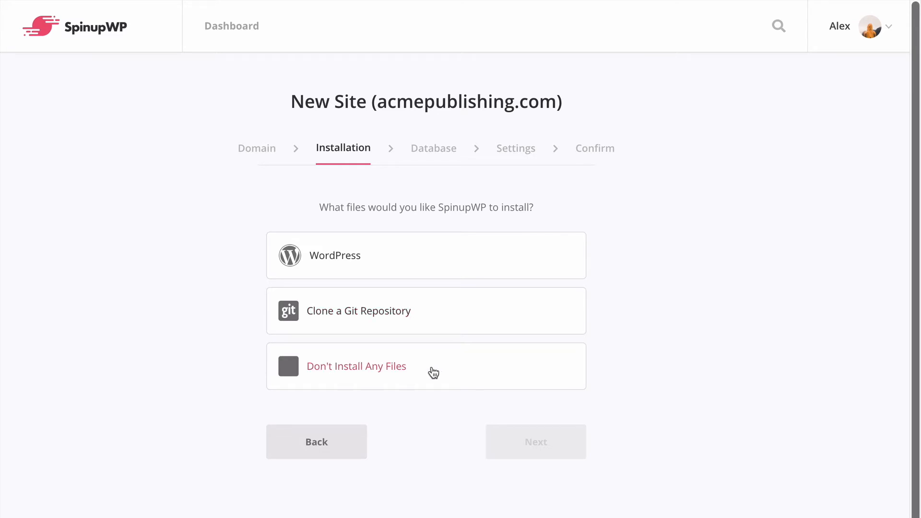
- Choose WordPress as the files to install on the new site
left_click(434, 258)
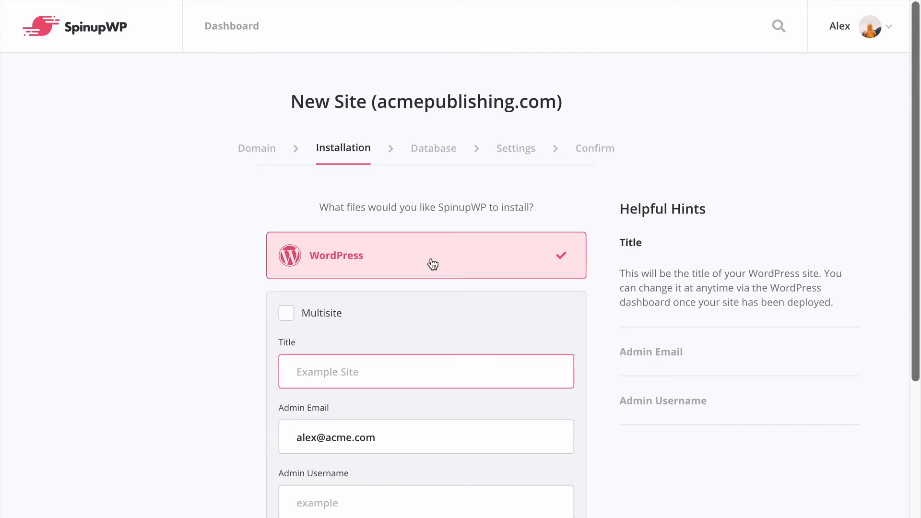
left_click(287, 313)
left_click(351, 351)
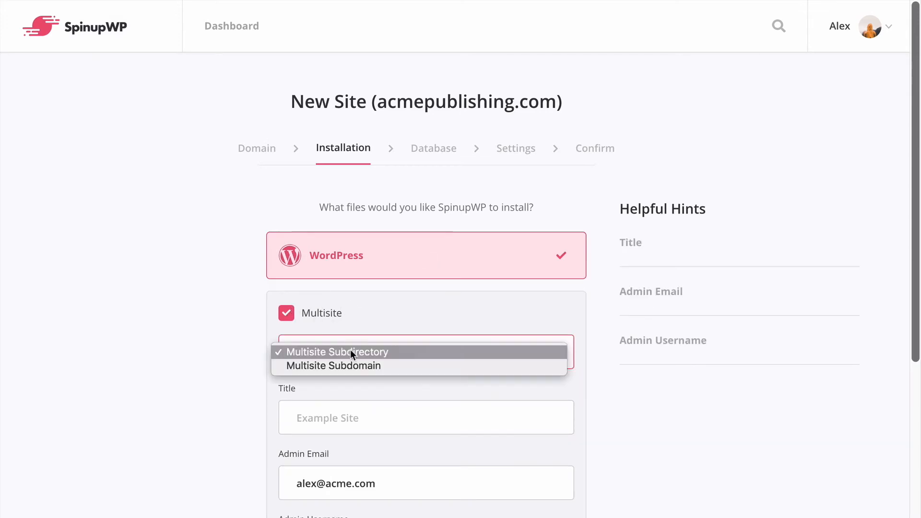
left_click(350, 368)
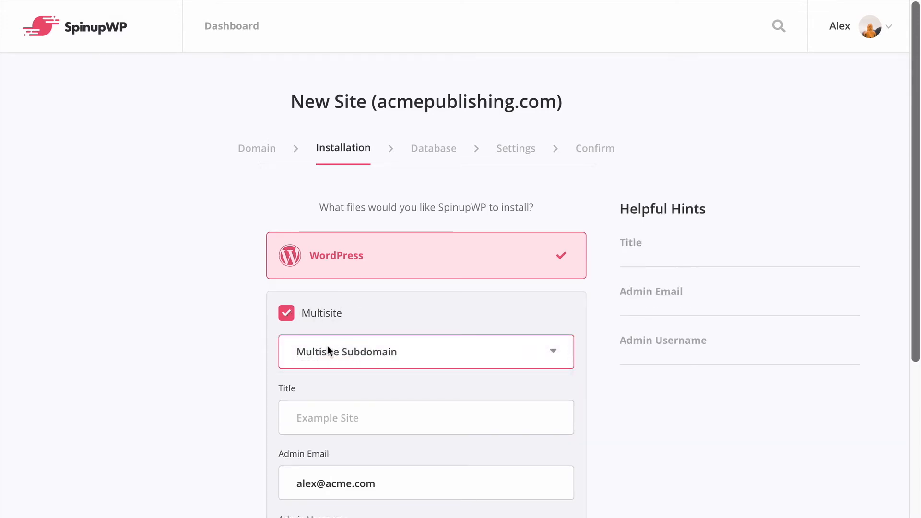
left_click(286, 313)
- Title the WordPress site "Acme Publishing" and enter the admin username, leaving the admin email and password at their defaults
scroll(289, 307, "down", 1)
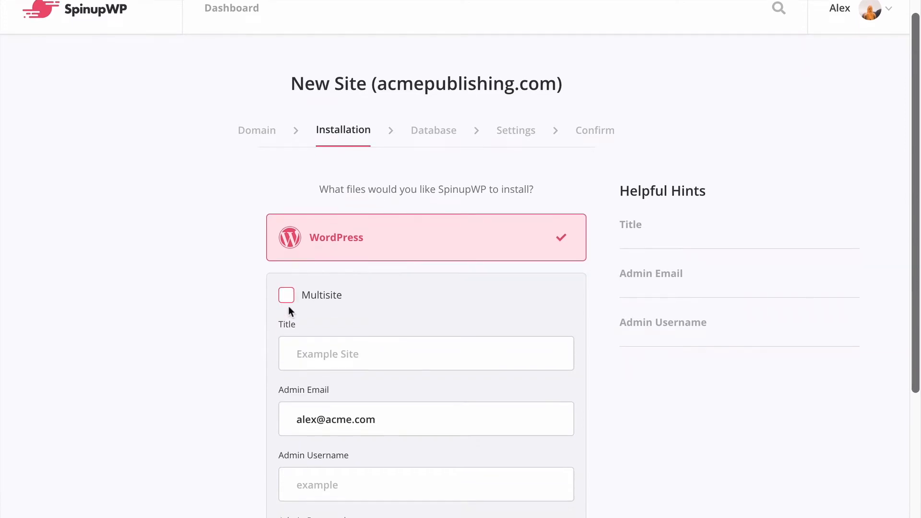
left_click(312, 351)
type("Acme Publishing")
key("Tab")
key("Tab")
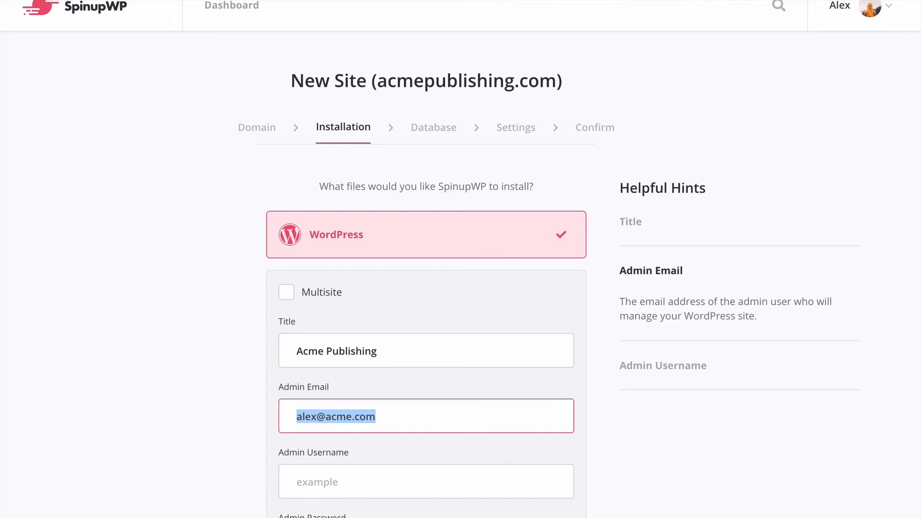
type("alex")
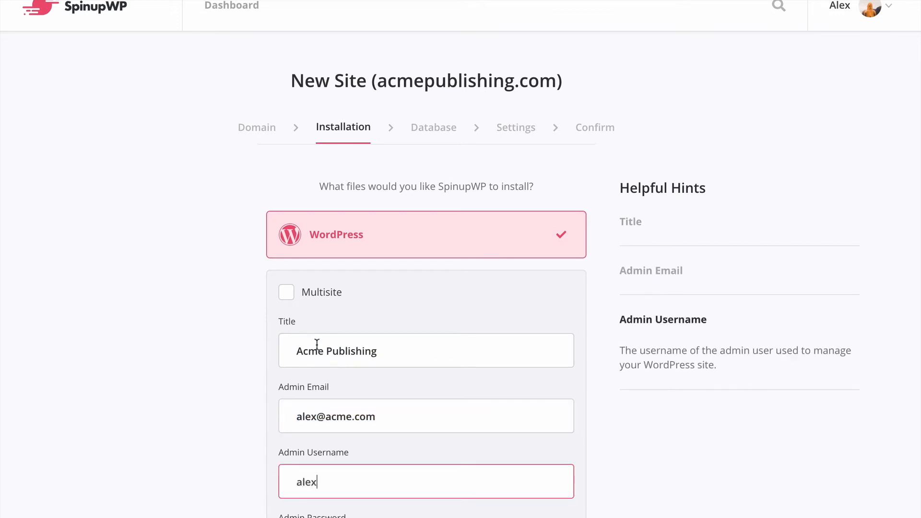
scroll(316, 338, "down", 3)
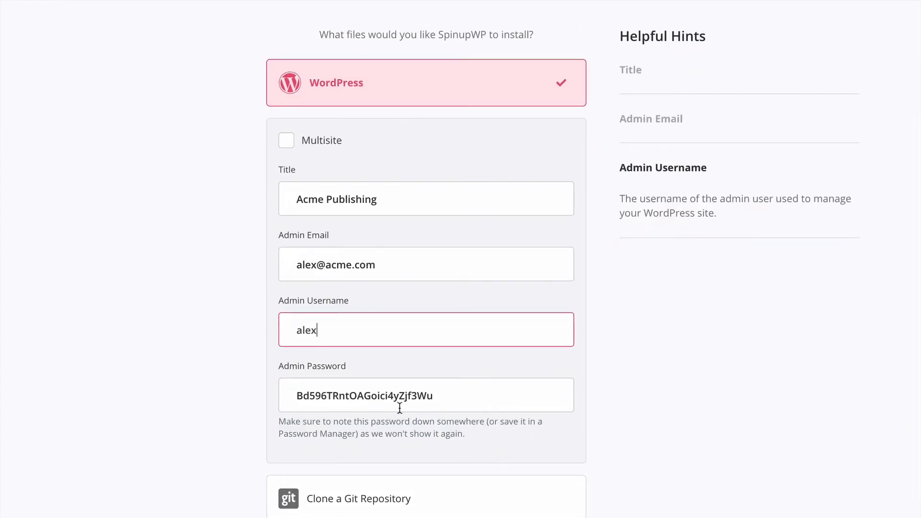
scroll(401, 411, "down", 2)
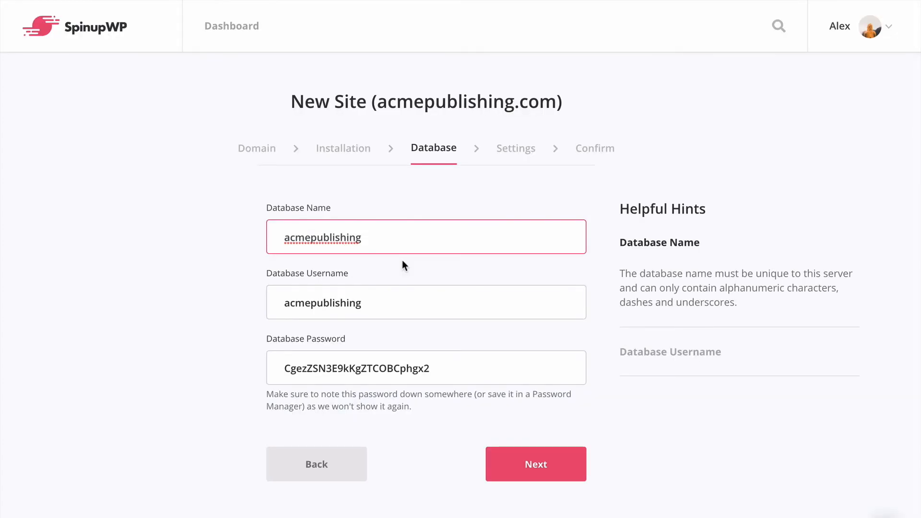
- Accept the suggested database details and select PHP 7.3 for the site, keeping the suggested site user
left_click(532, 466)
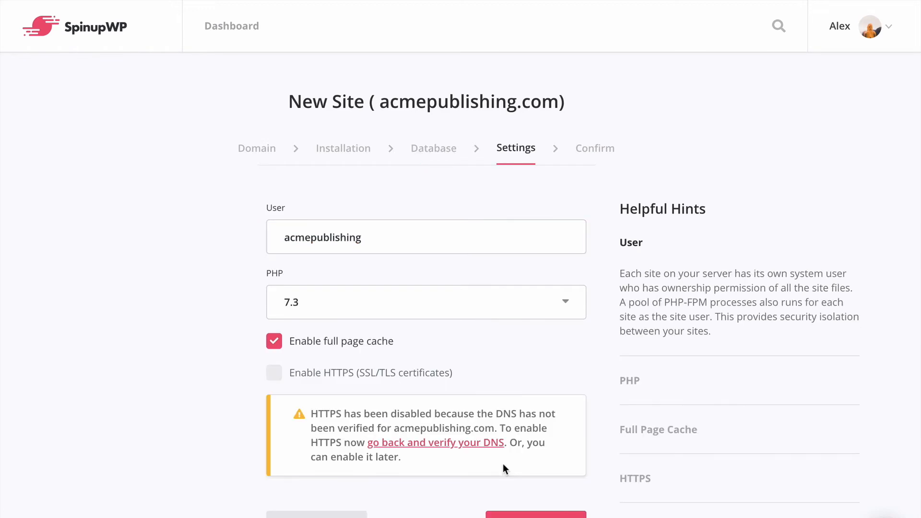
left_click(387, 235)
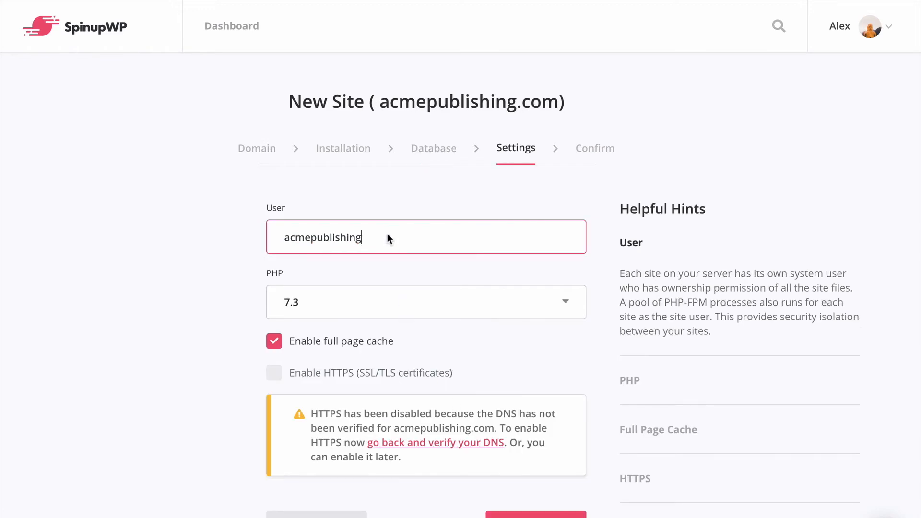
scroll(387, 234, "down", 1)
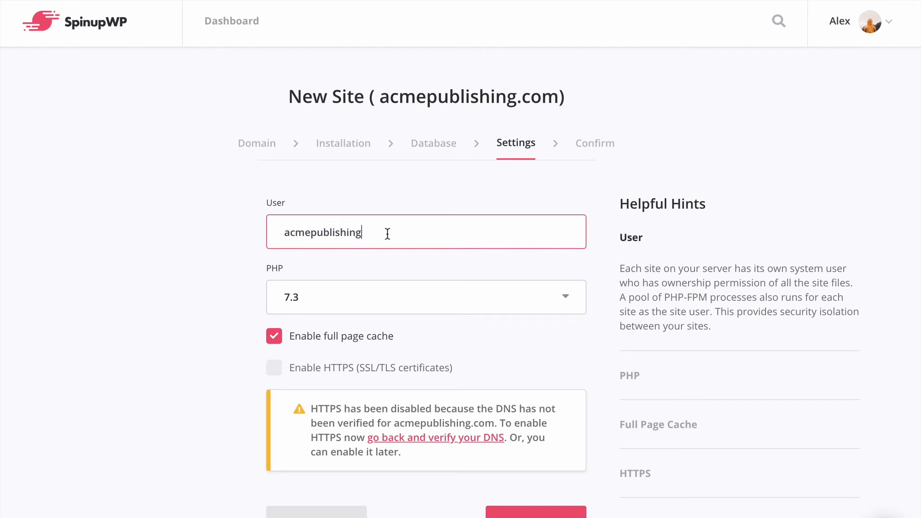
left_click(390, 294)
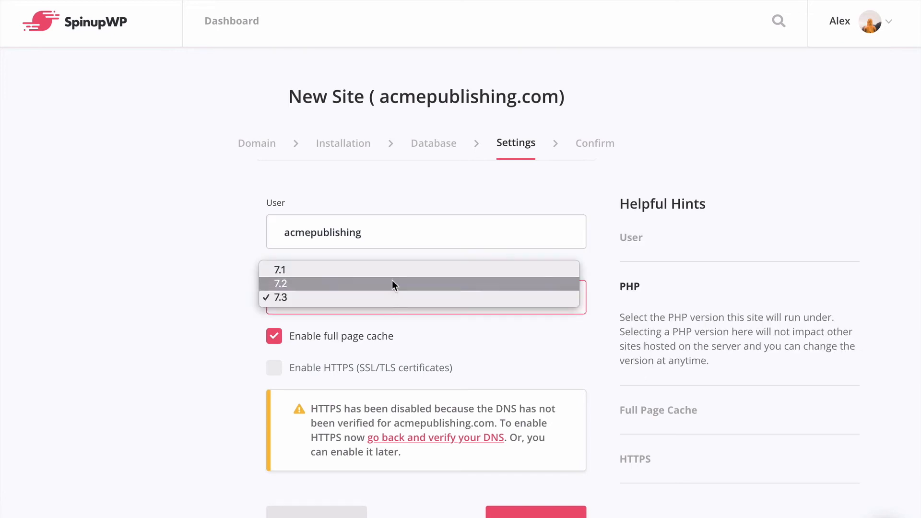
left_click(387, 296)
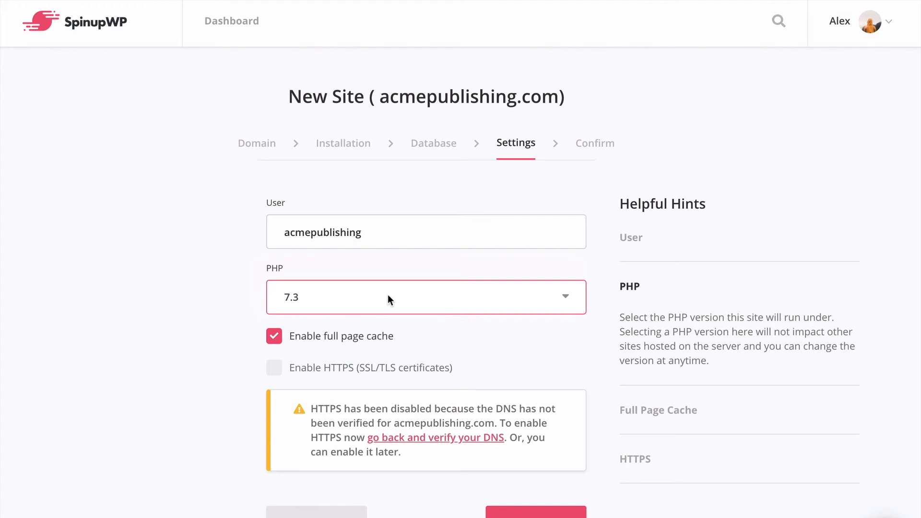
- Leave full page cache enabled in the site settings and confirm adding the site
left_click(267, 343)
left_click(275, 340)
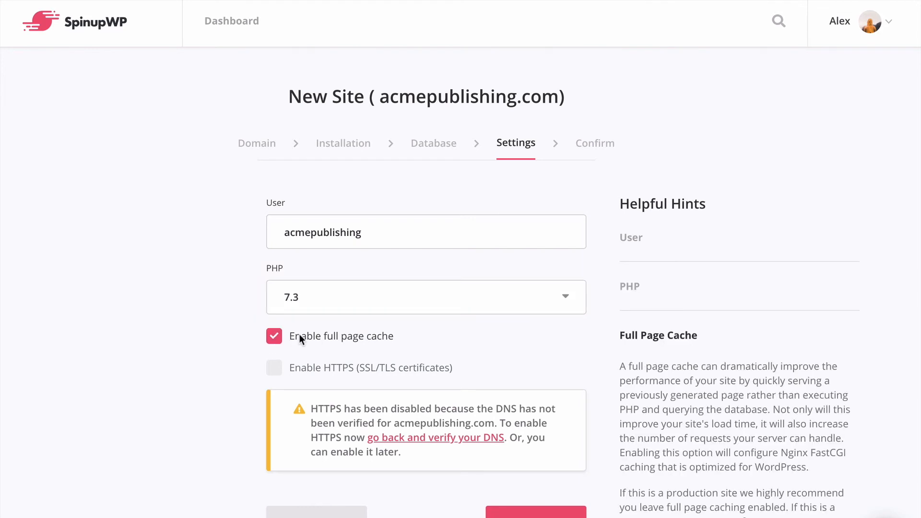
scroll(299, 336, "down", 1)
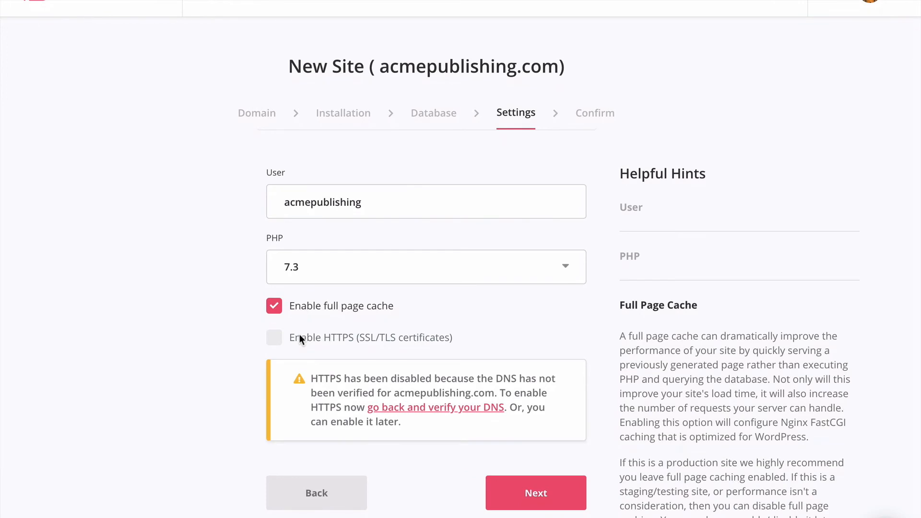
scroll(300, 335, "up", 1)
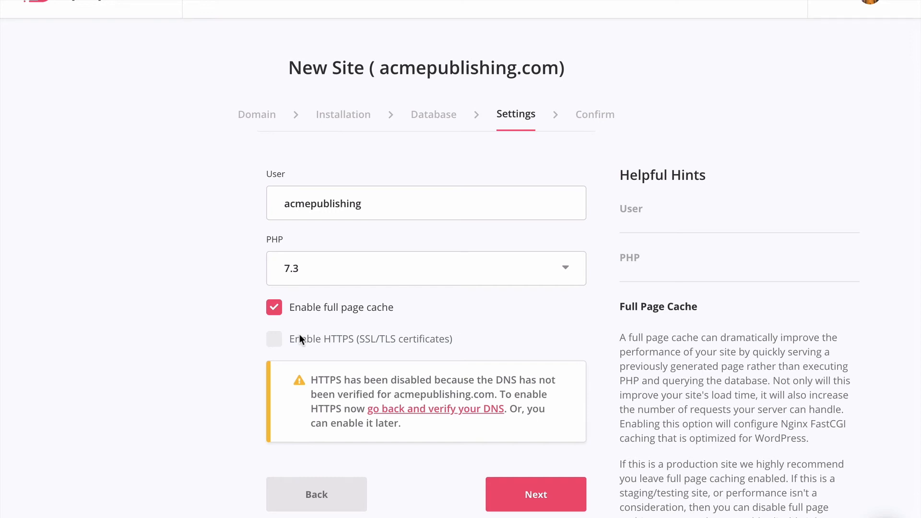
left_click(535, 498)
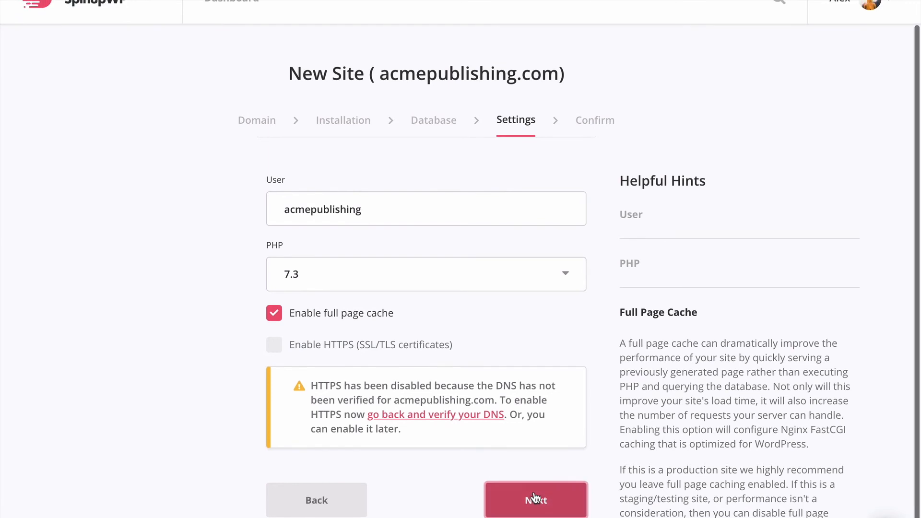
scroll(537, 439, "down", 1)
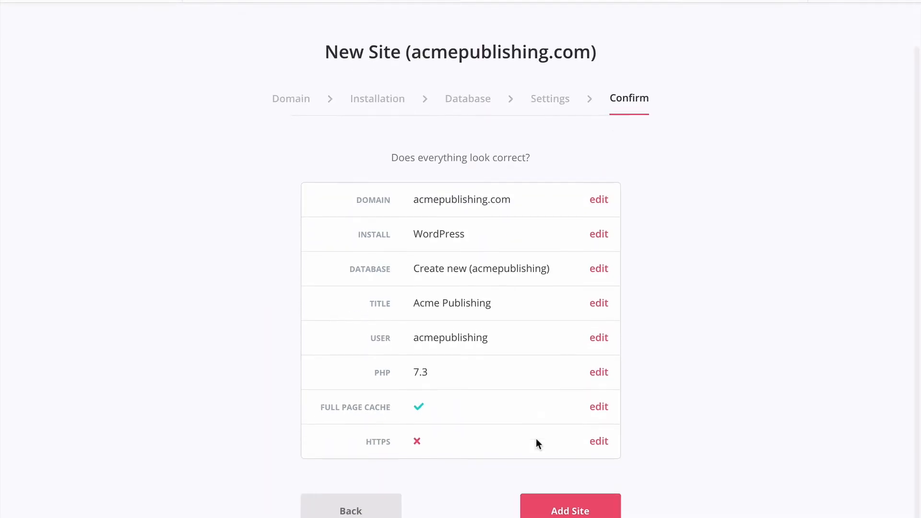
left_click(577, 510)
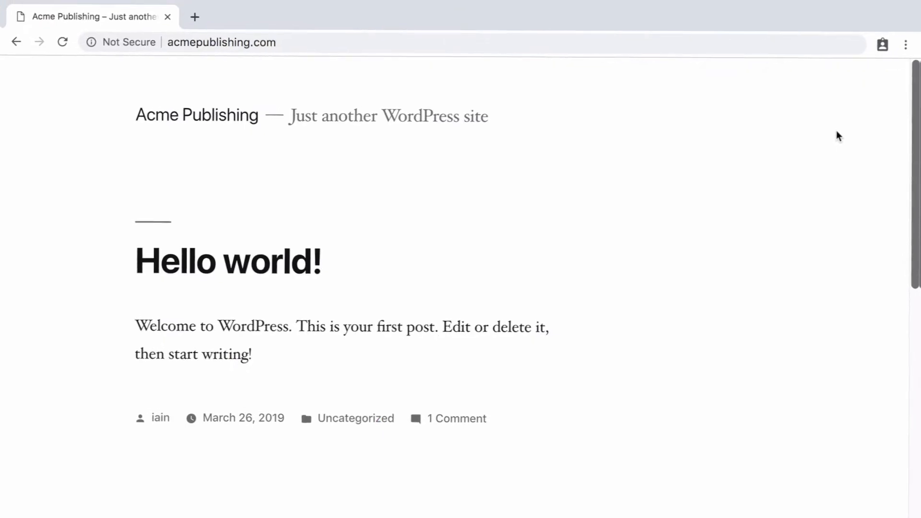
- Look over the new site's home page and open its "Hello world!" post
scroll(836, 129, "down", 5)
scroll(836, 130, "down", 2)
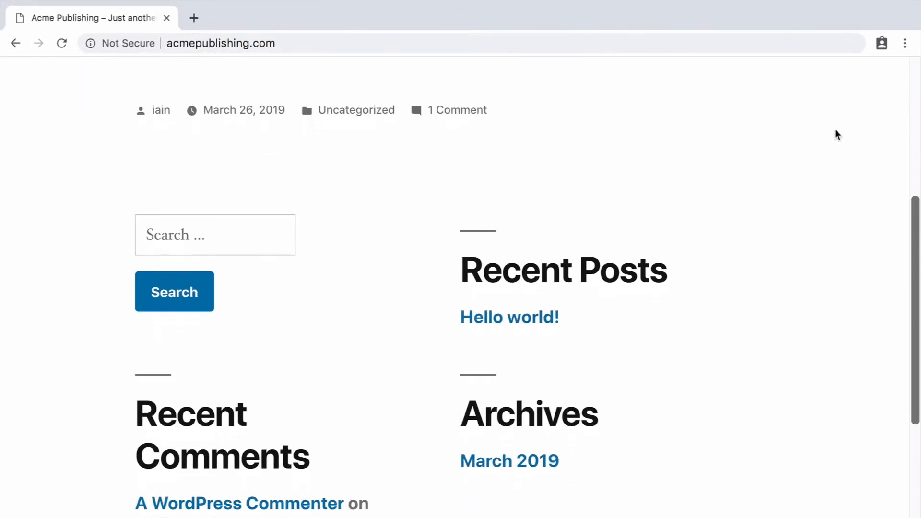
scroll(836, 130, "up", 2)
scroll(835, 130, "up", 5)
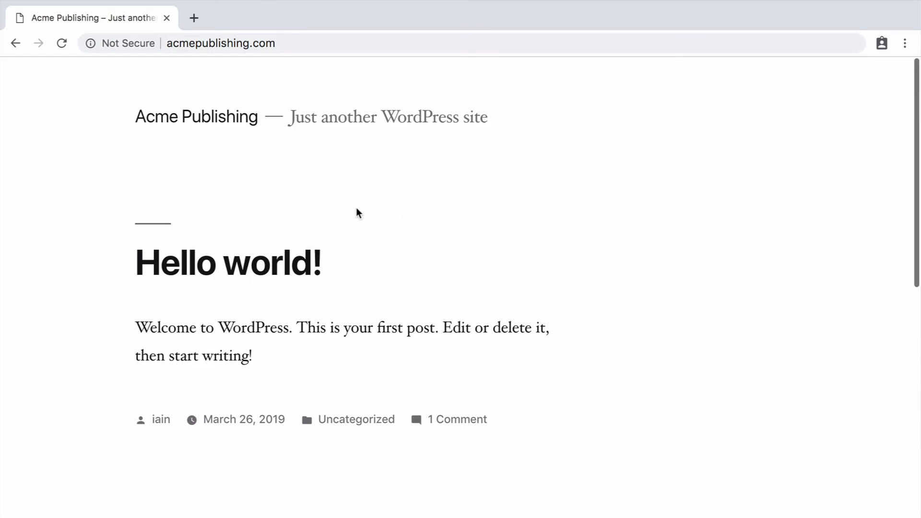
left_click(297, 258)
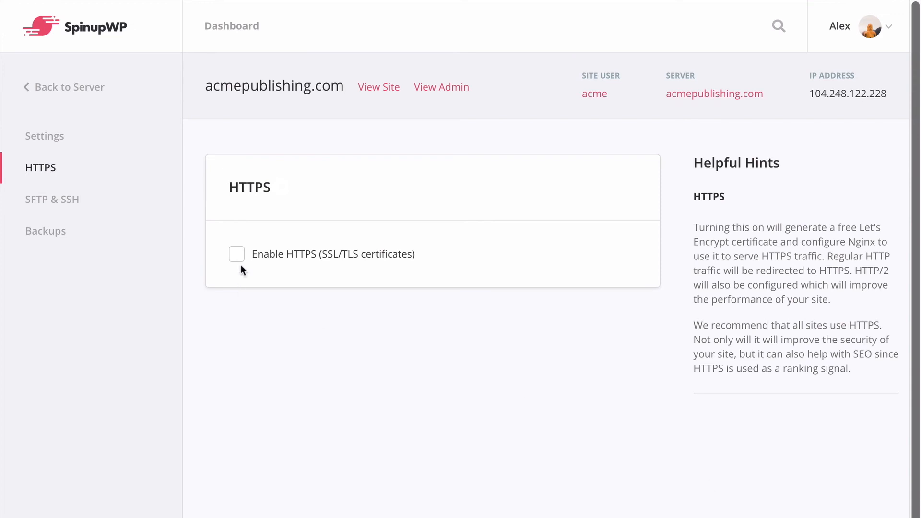
- Enable HTTPS (SSL/TLS certificates) for acmepublishing.com and reload the site's "Hello world!" post
left_click(239, 257)
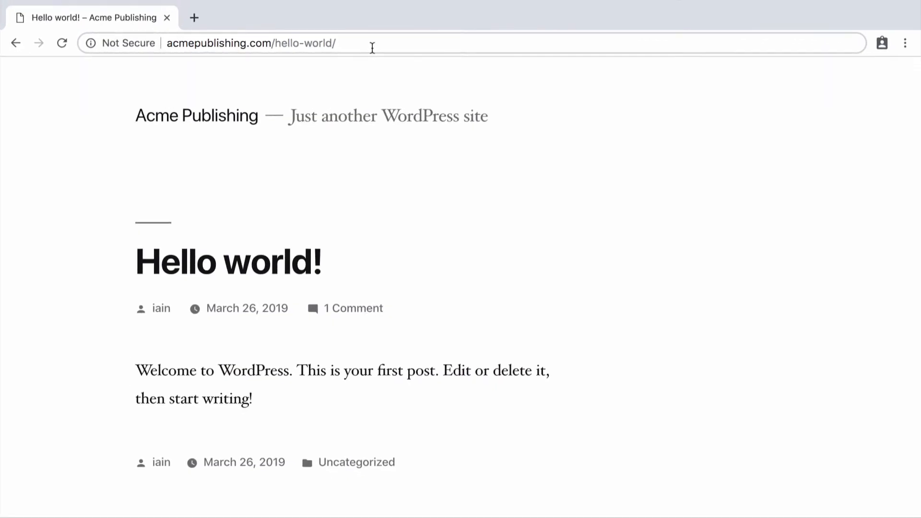
key("super+r")
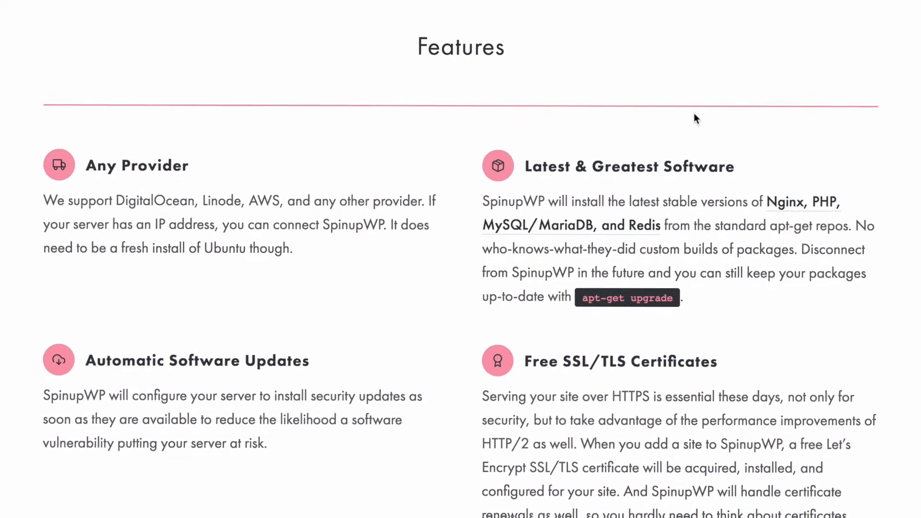
- Read through the Features section of the SpinupWP website, from provider support to site backups and team accounts
scroll(694, 115, "down", 6)
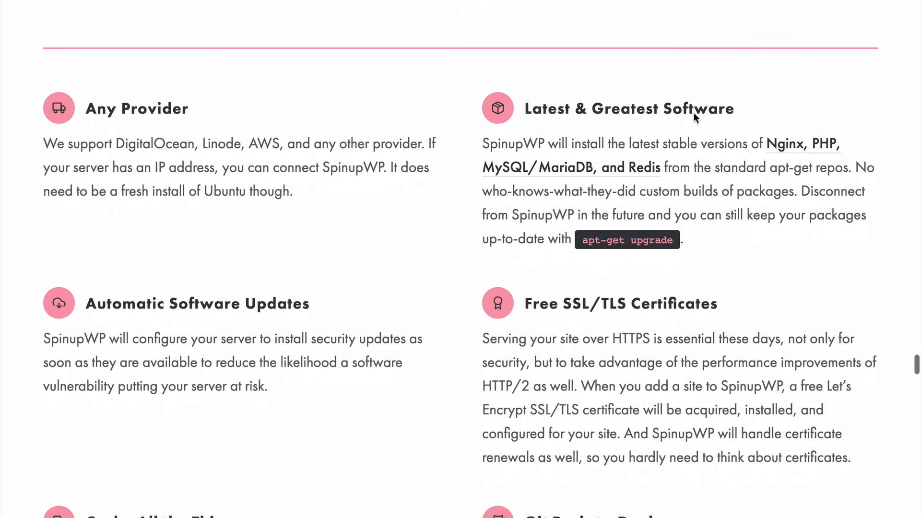
scroll(694, 112, "down", 7)
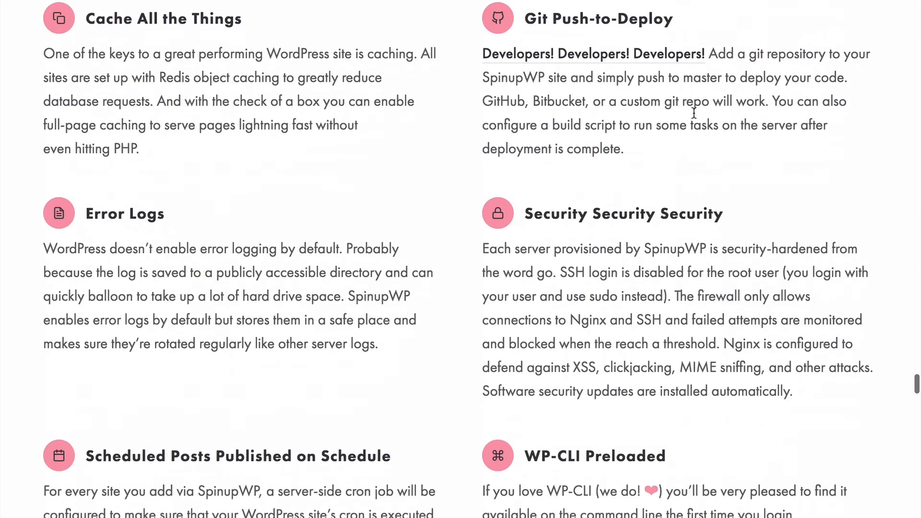
scroll(694, 113, "down", 5)
scroll(694, 114, "down", 10)
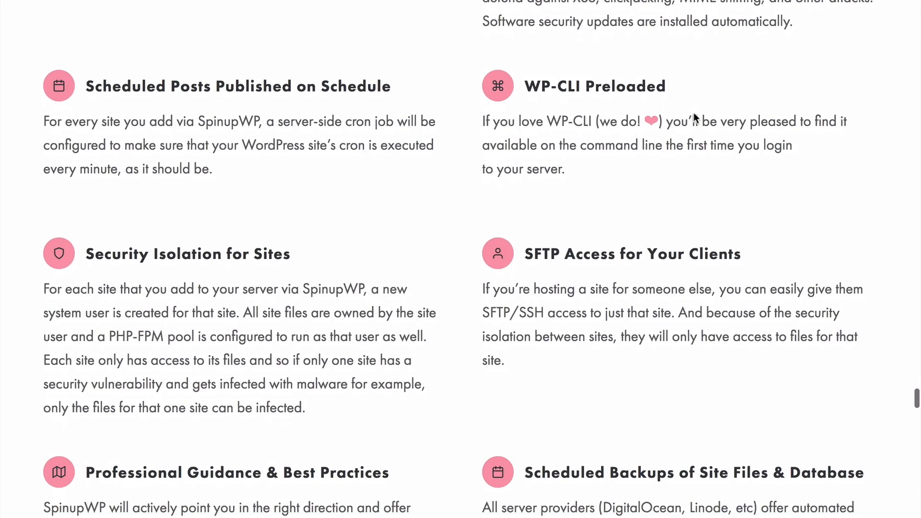
scroll(693, 113, "down", 9)
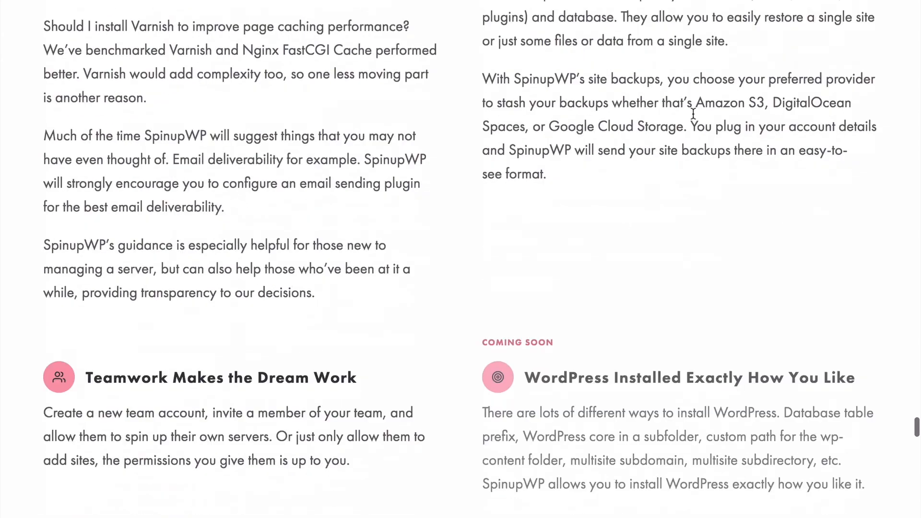